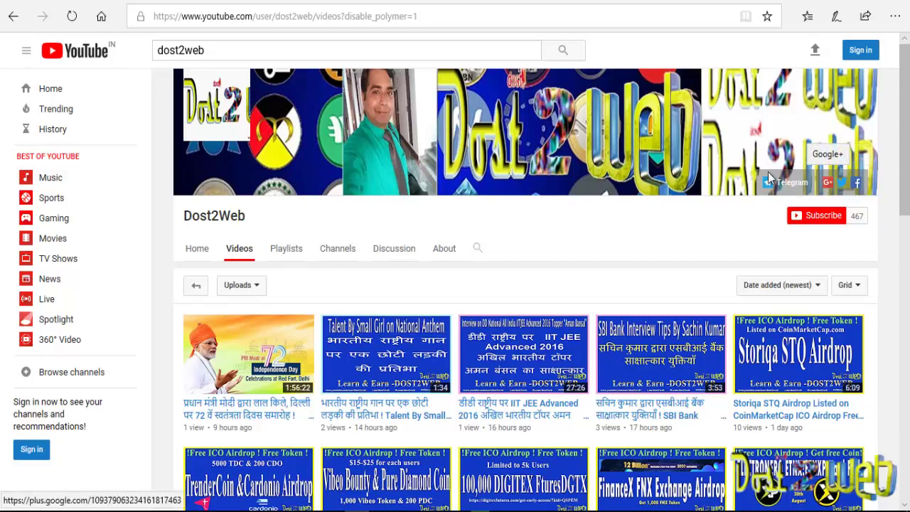
Look through the uploaded videos on the Dost2Web channel page.
scroll(580, 155, down, 1)
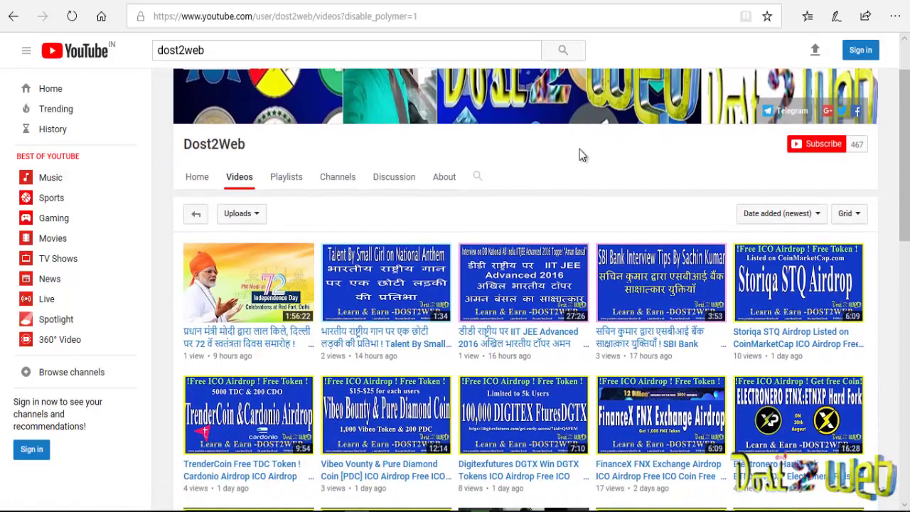
scroll(642, 255, down, 1)
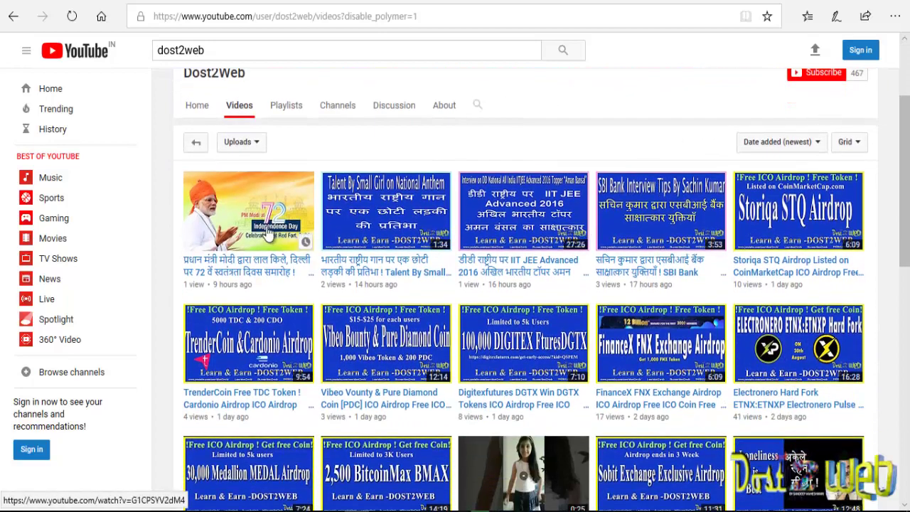
scroll(605, 227, down, 1)
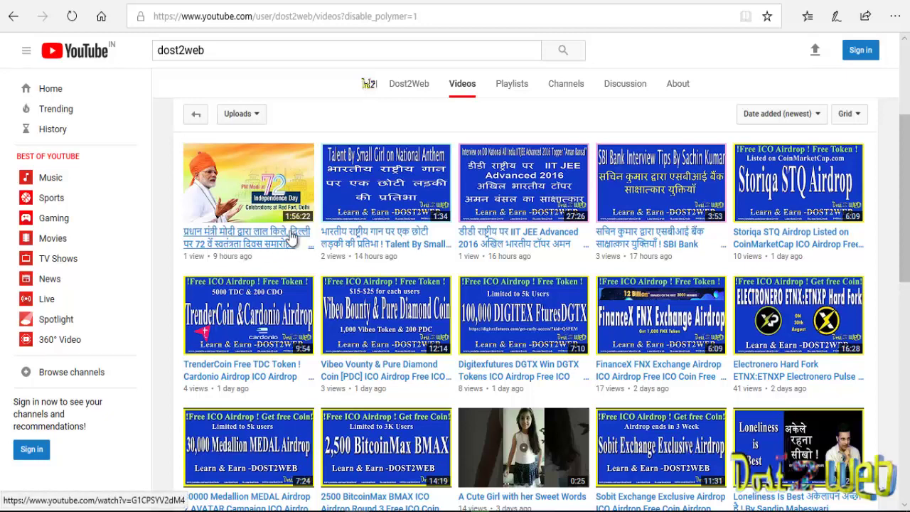
scroll(293, 240, down, 1)
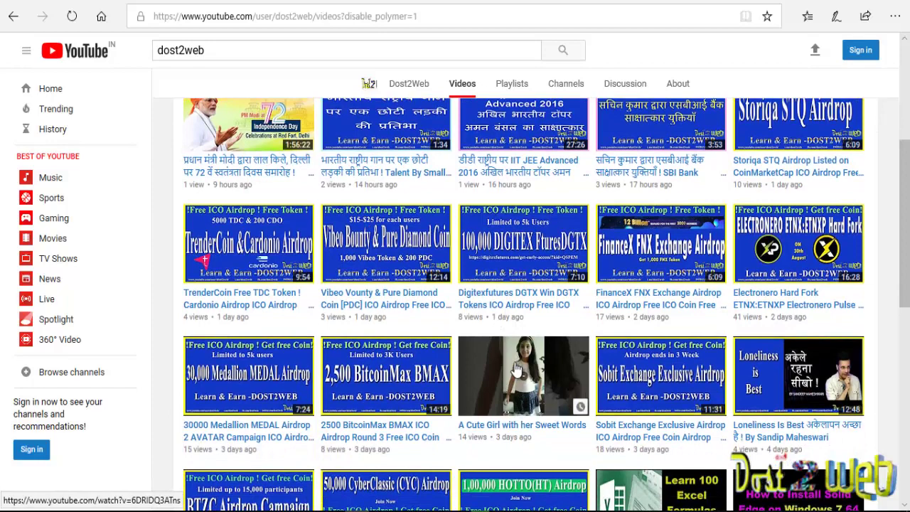
scroll(518, 370, down, 2)
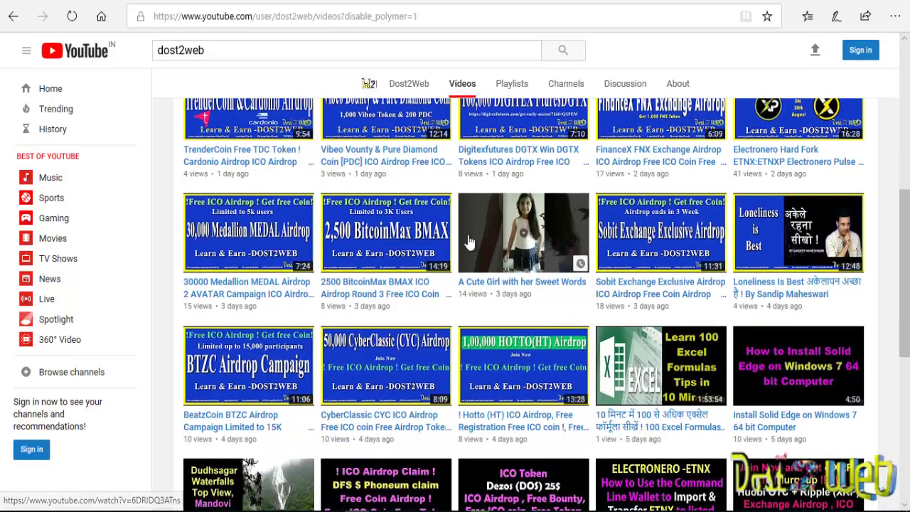
scroll(476, 276, up, 4)
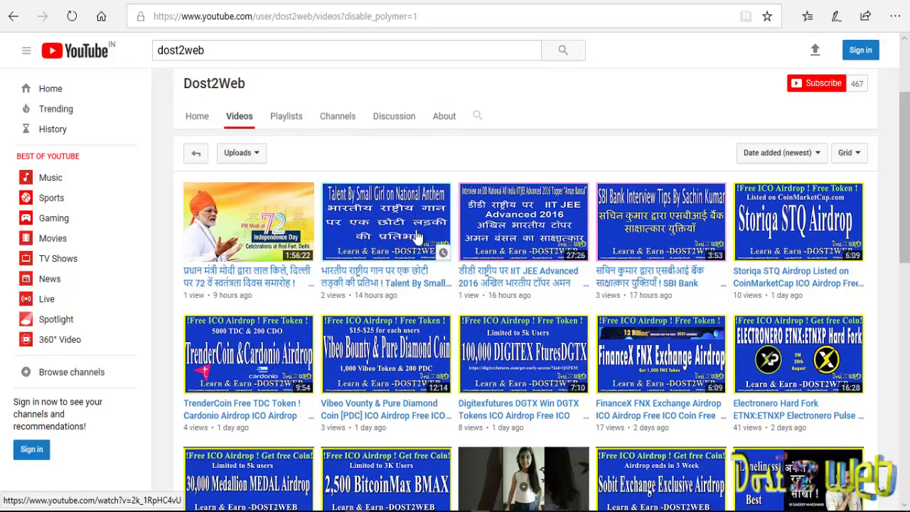
scroll(501, 245, down, 9)
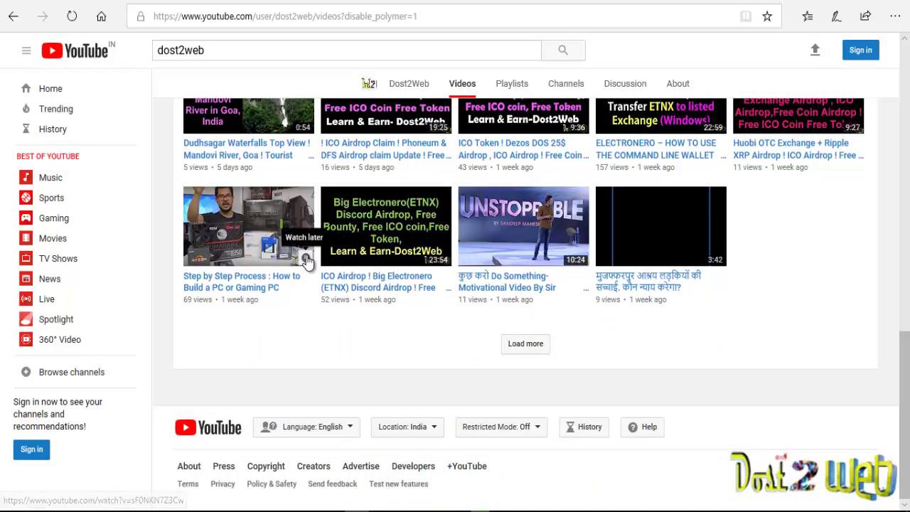
scroll(434, 267, up, 3)
scroll(434, 267, up, 8)
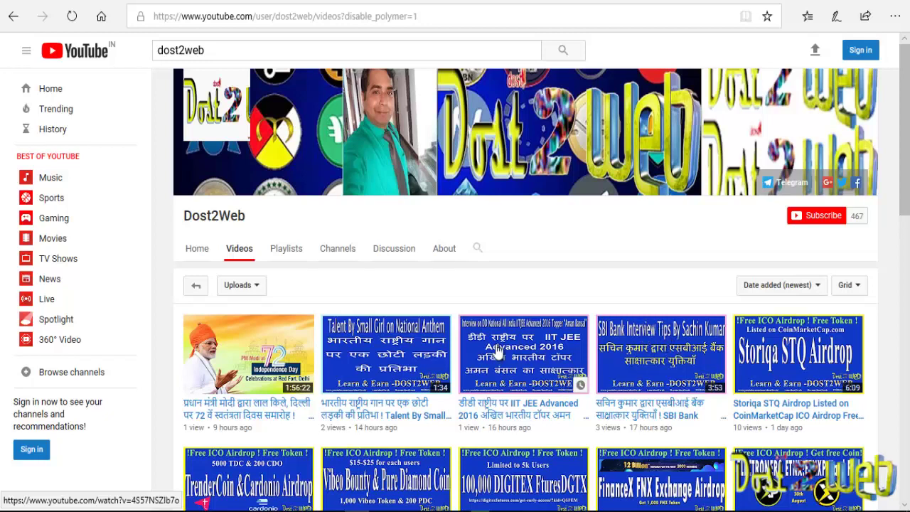
scroll(529, 327, down, 2)
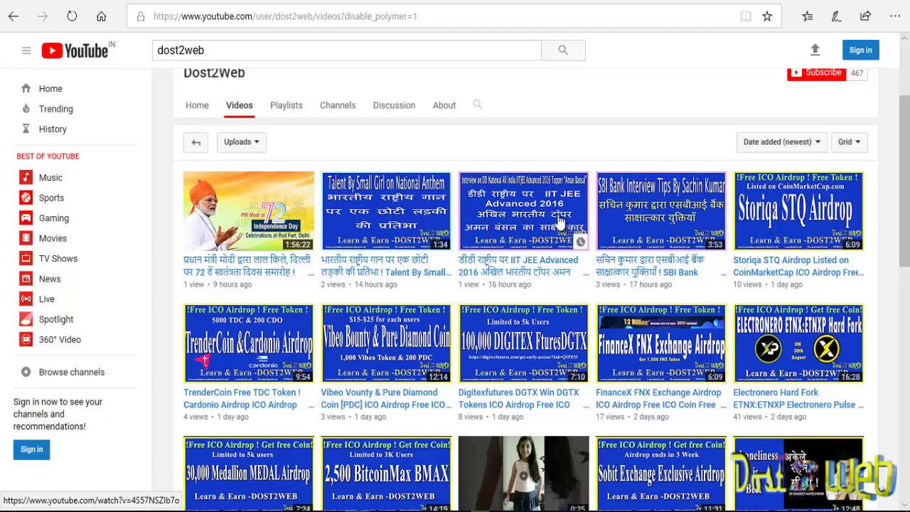
scroll(565, 238, up, 2)
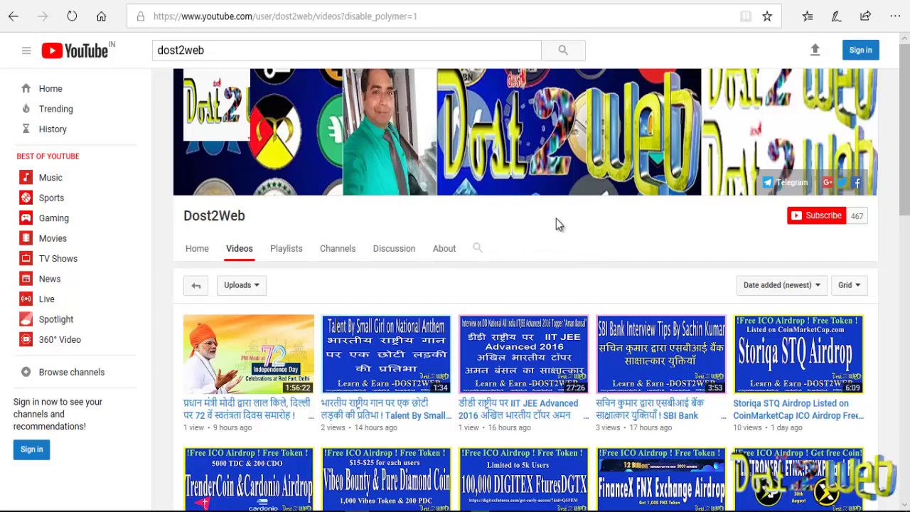
Load more of the channel's uploads and look through the older videos.
scroll(556, 223, down, 11)
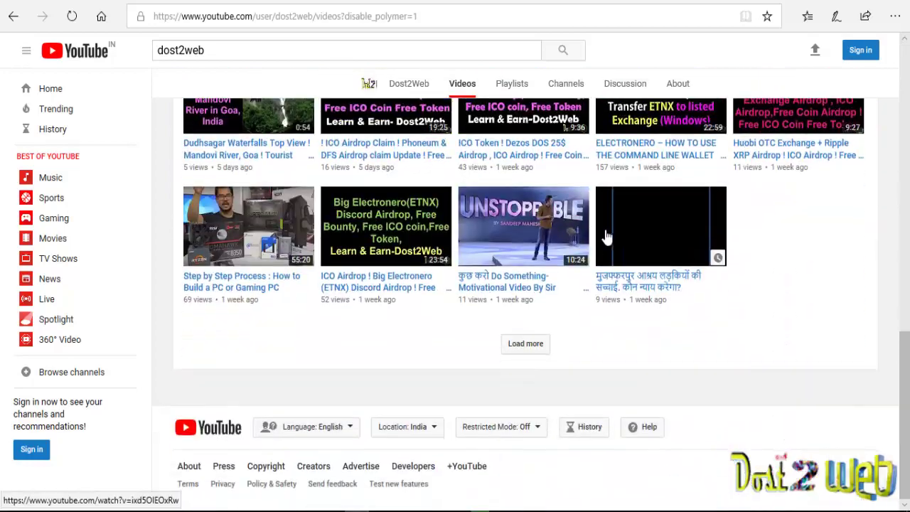
click(527, 344)
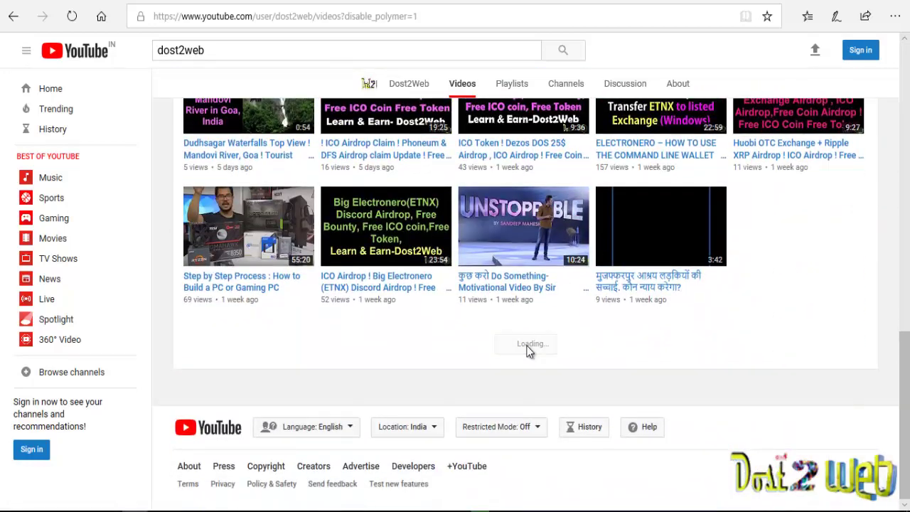
scroll(491, 217, down, 7)
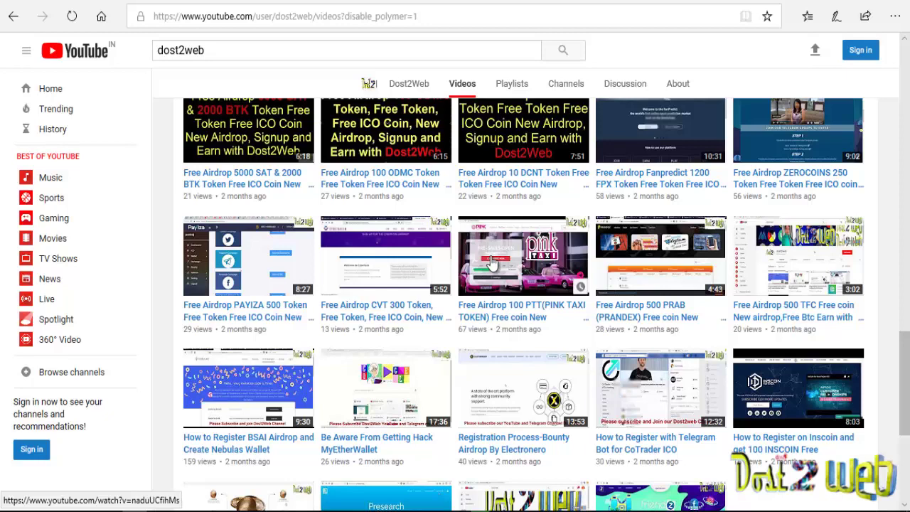
scroll(490, 263, down, 3)
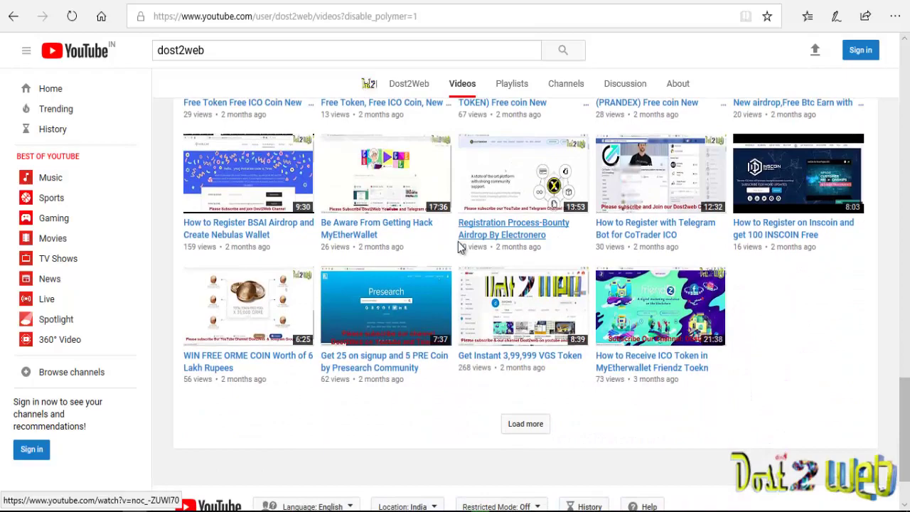
scroll(461, 247, up, 8)
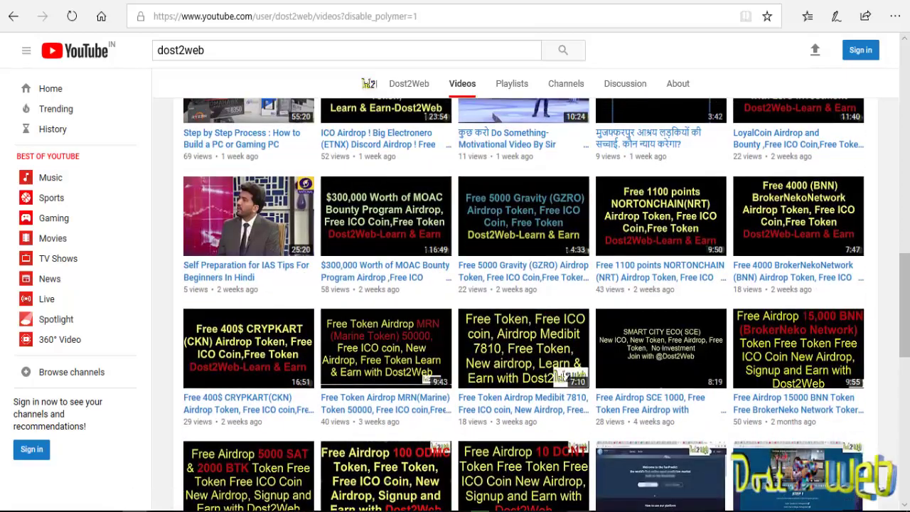
Switch to BlueStacks, enlarge its window and leave the Pika World welcome page for the installed apps.
key(alt+Tab)
click(799, 3)
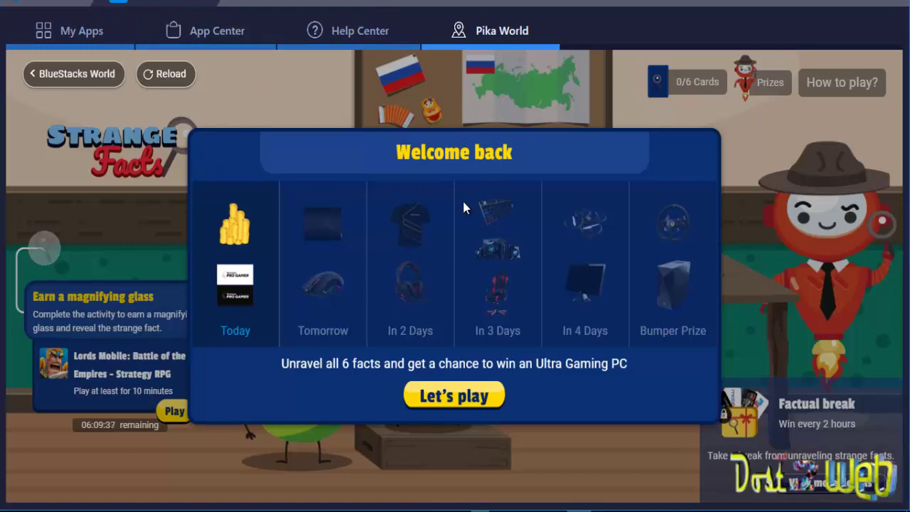
click(251, 34)
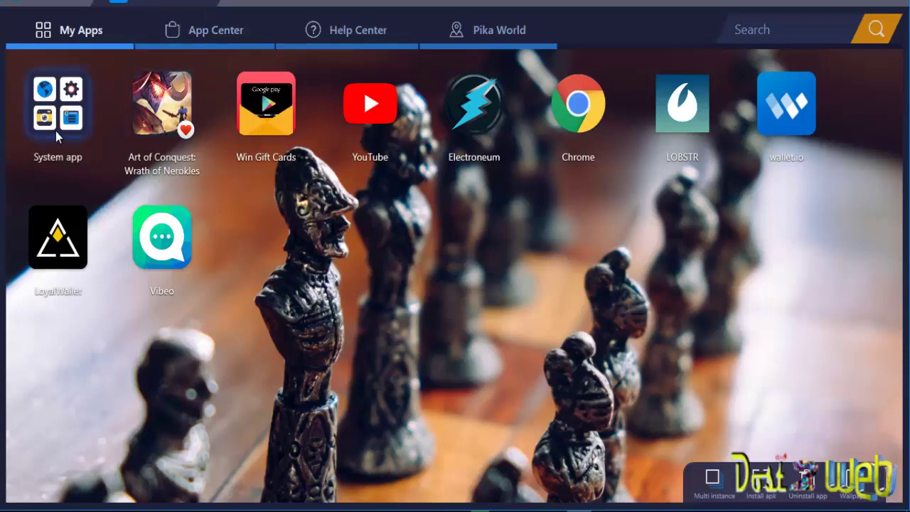
Open the Android Settings from the System app folder and look through the Device, Personal, BlueStacks Settings and System sections.
click(66, 157)
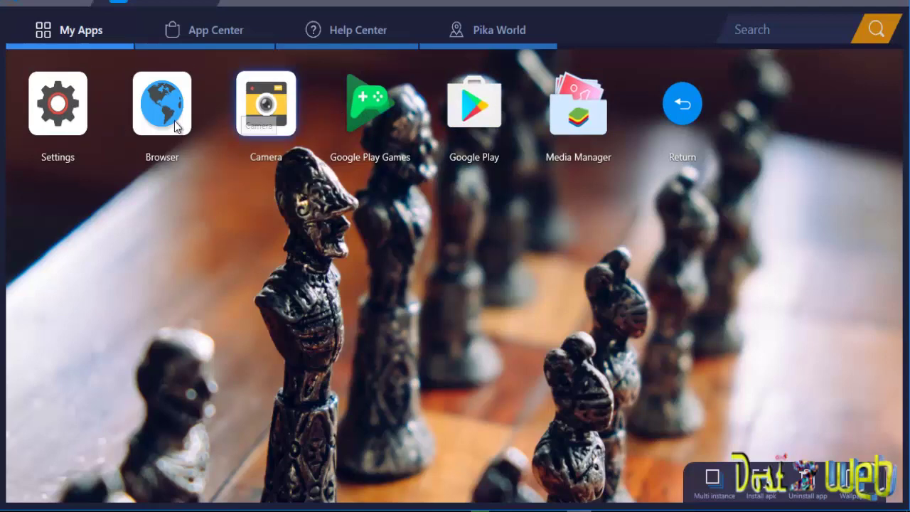
click(52, 121)
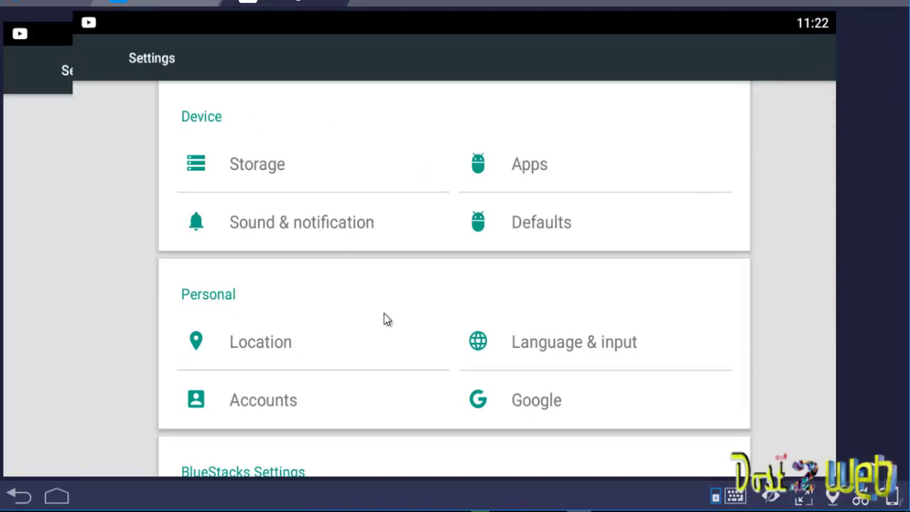
scroll(398, 249, down, 4)
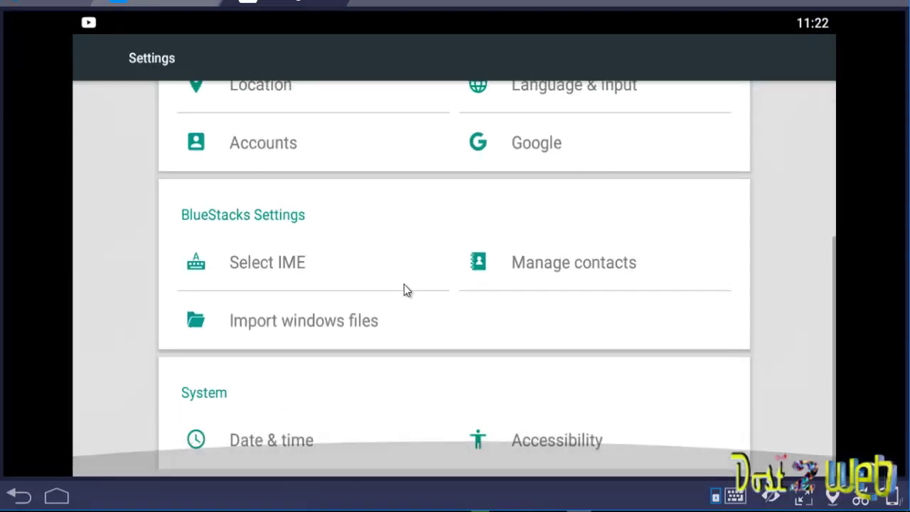
drag(406, 270, 410, 170)
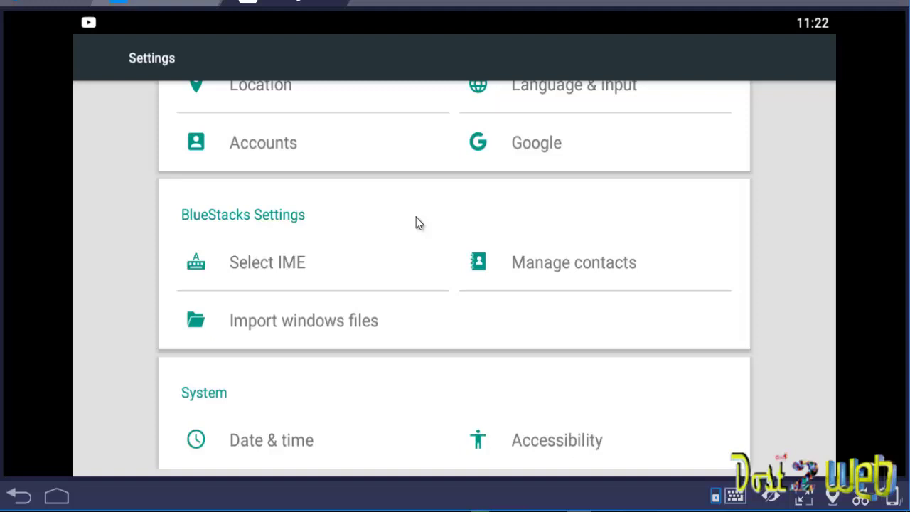
drag(416, 223, 441, 393)
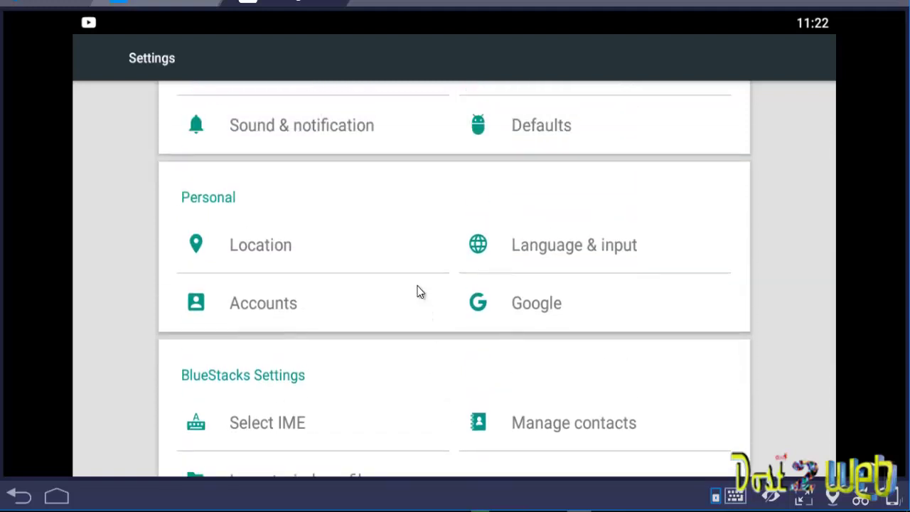
drag(416, 271, 406, 392)
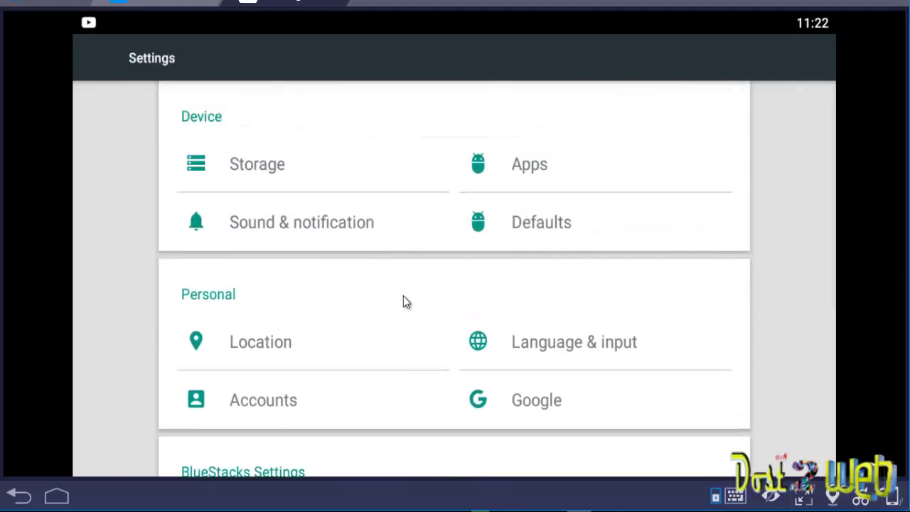
drag(392, 223, 400, 209)
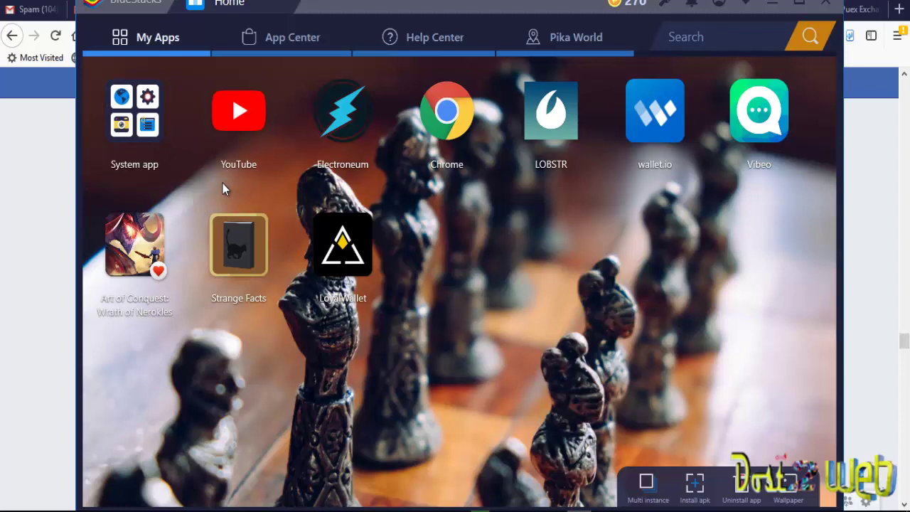
Open Google Play from the System app folder and maximize the BlueStacks window.
click(146, 125)
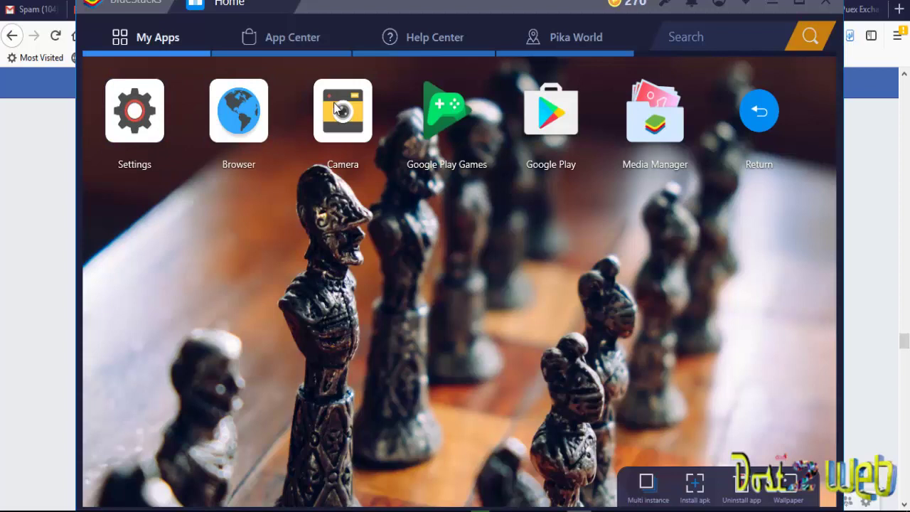
click(552, 110)
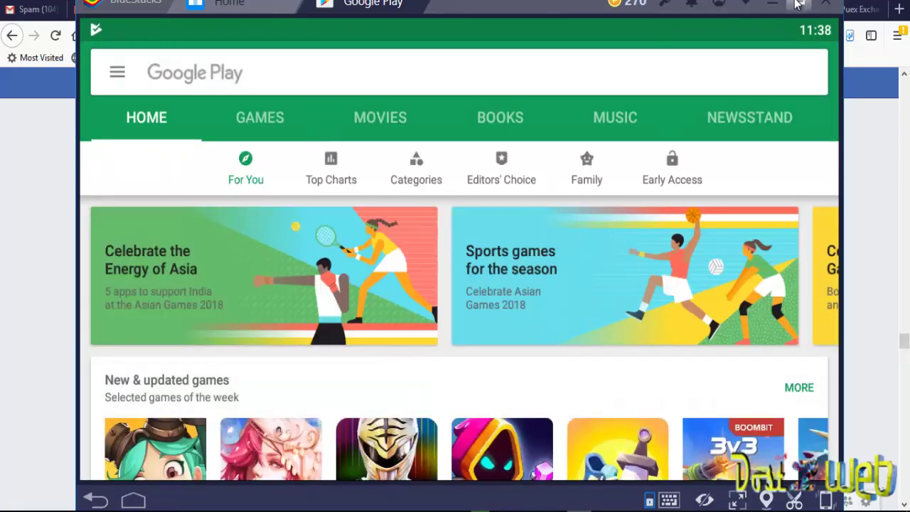
click(798, 4)
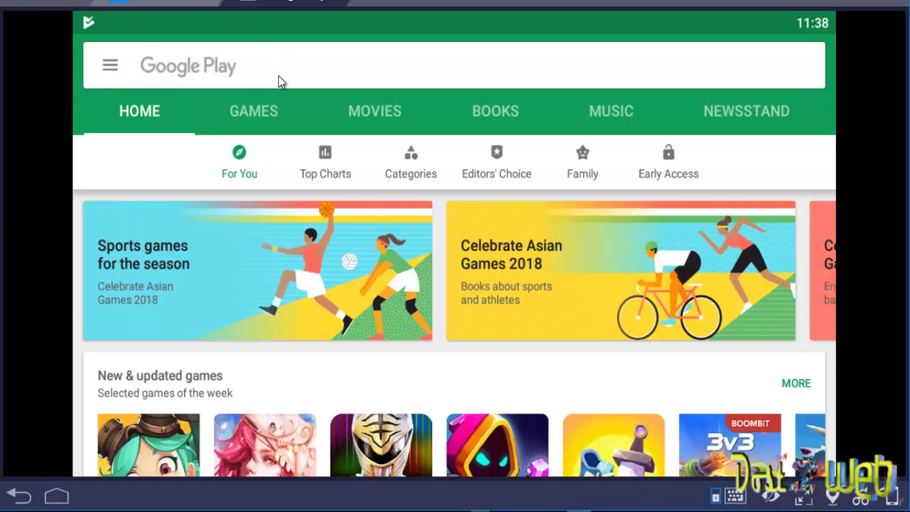
Open the Google Play store's own Settings page.
click(84, 67)
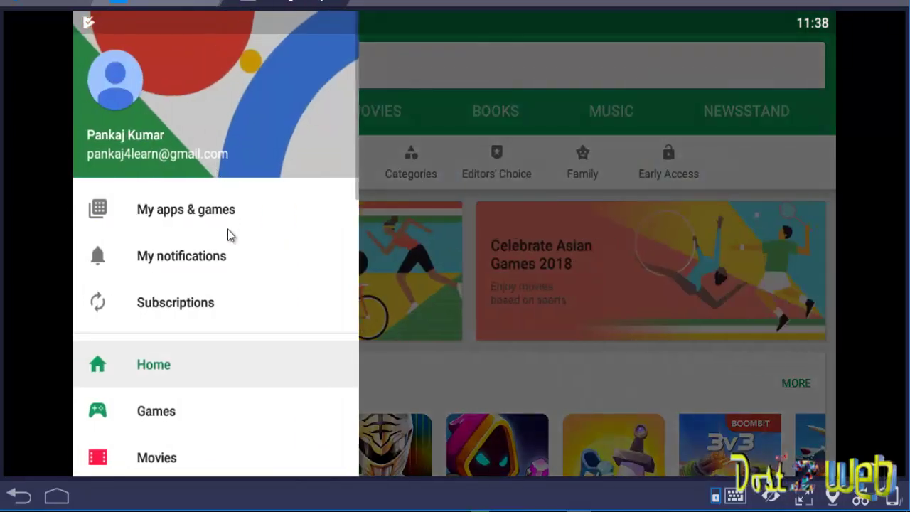
drag(224, 349, 227, 154)
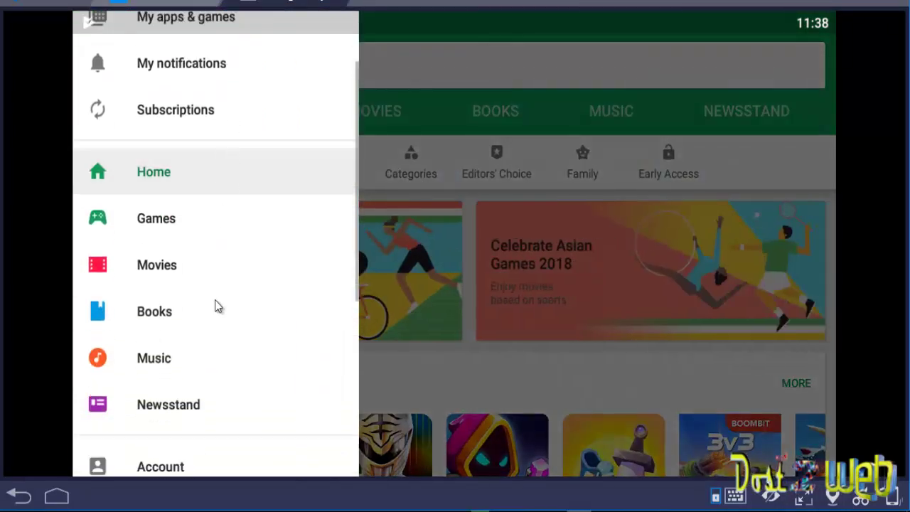
drag(218, 306, 234, 163)
drag(228, 337, 229, 178)
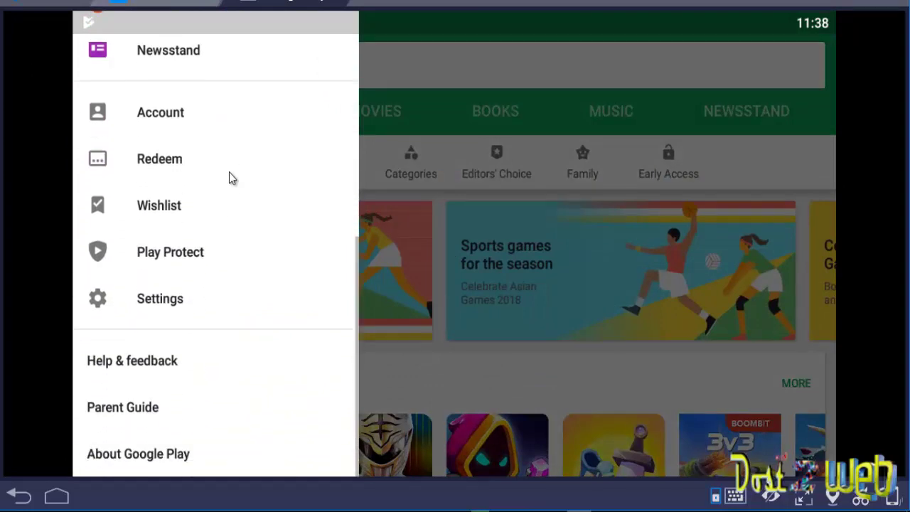
click(179, 300)
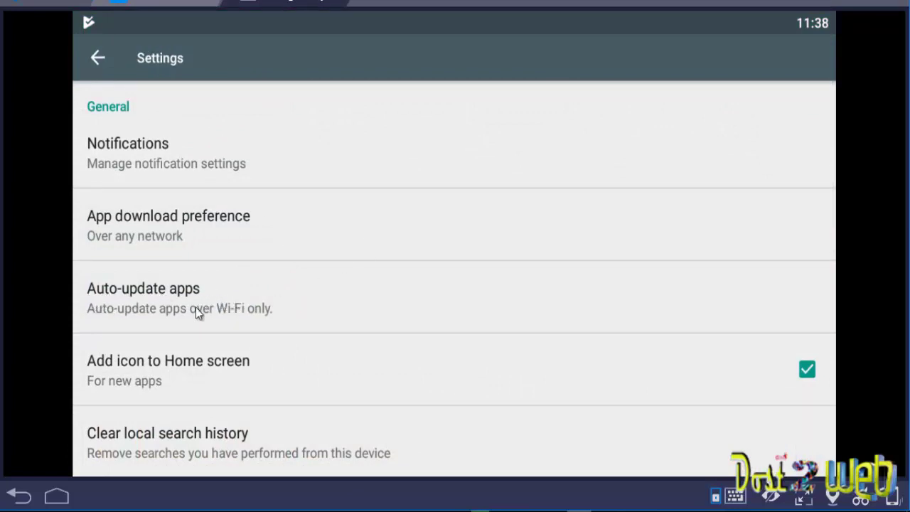
Set Auto-update apps to "Do not auto-update apps" and return to the BlueStacks home screen.
click(165, 315)
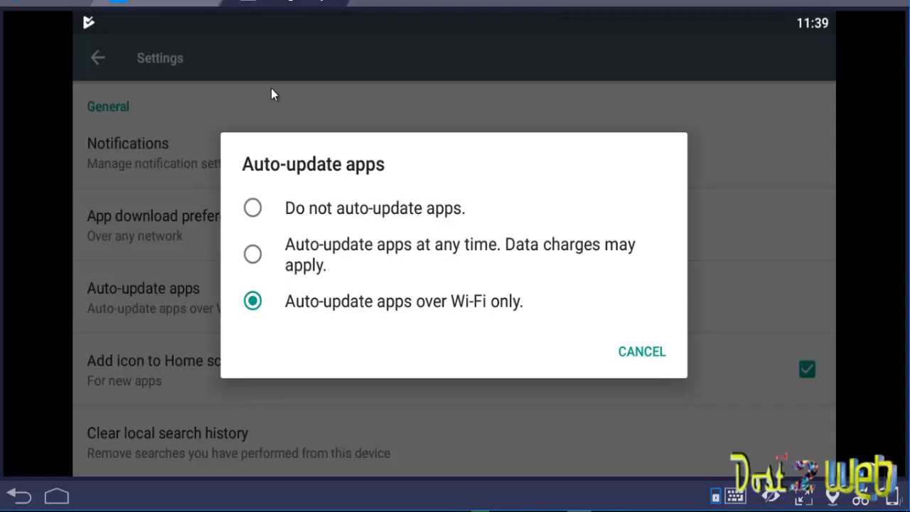
click(253, 208)
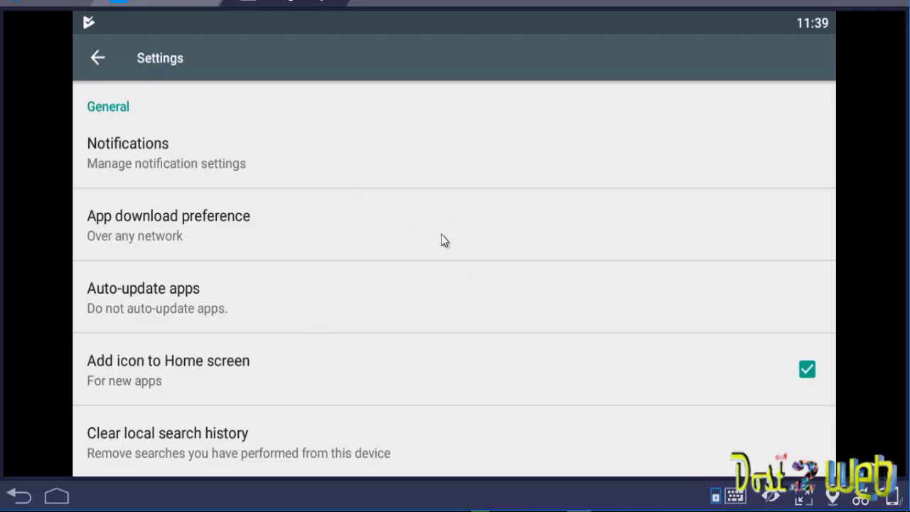
click(97, 59)
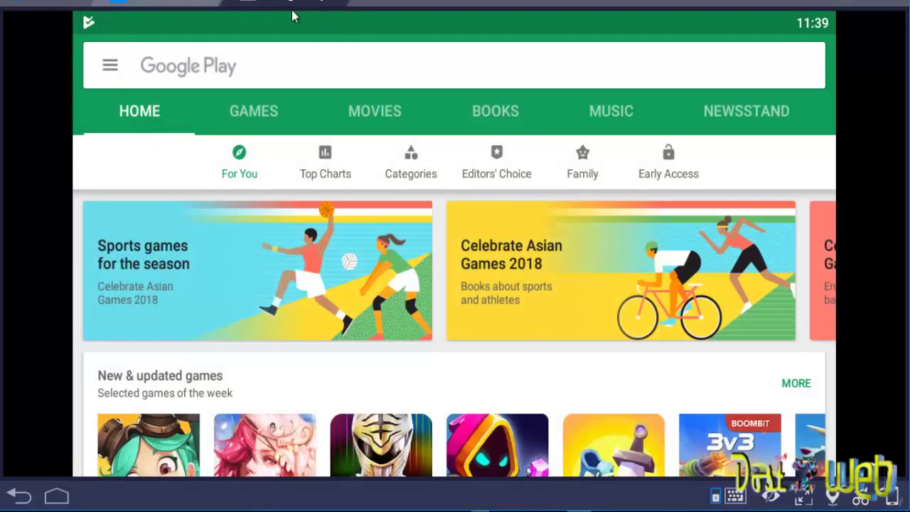
click(181, 4)
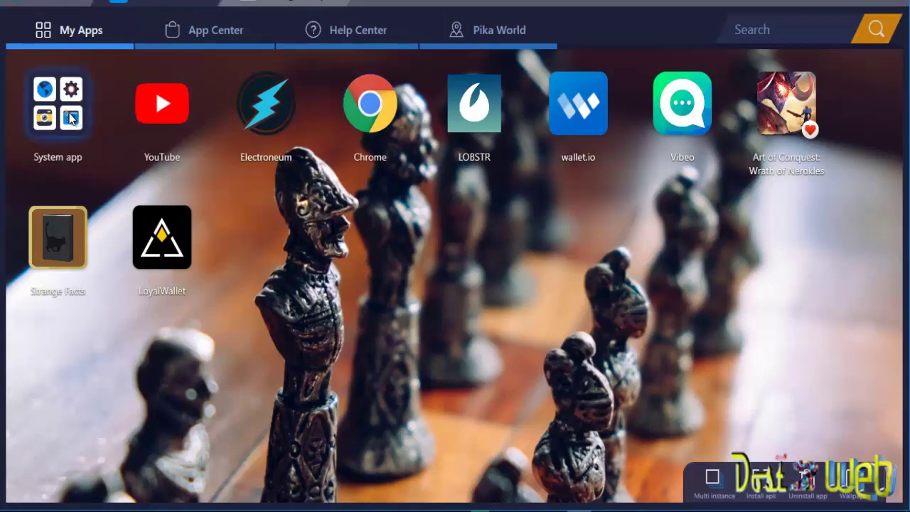
Reopen the Google Play store's Settings and check which option is selected for Auto-update apps.
click(70, 119)
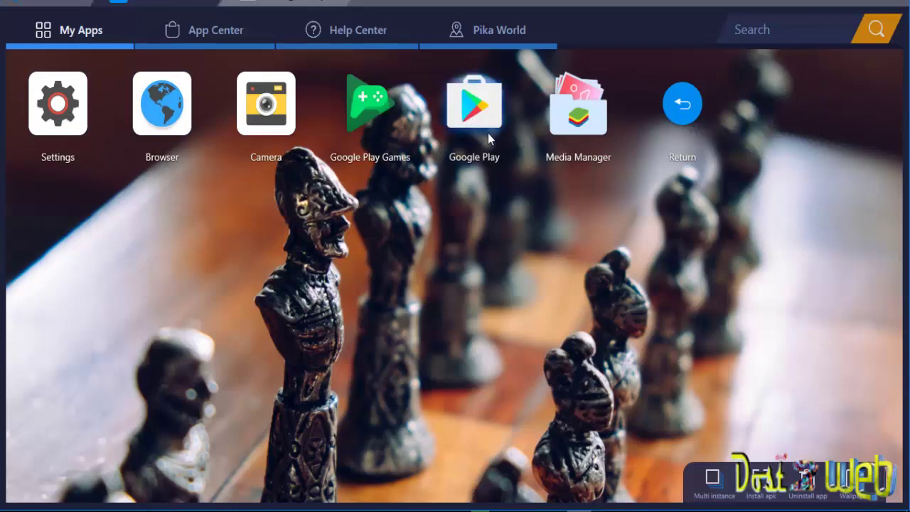
click(288, 4)
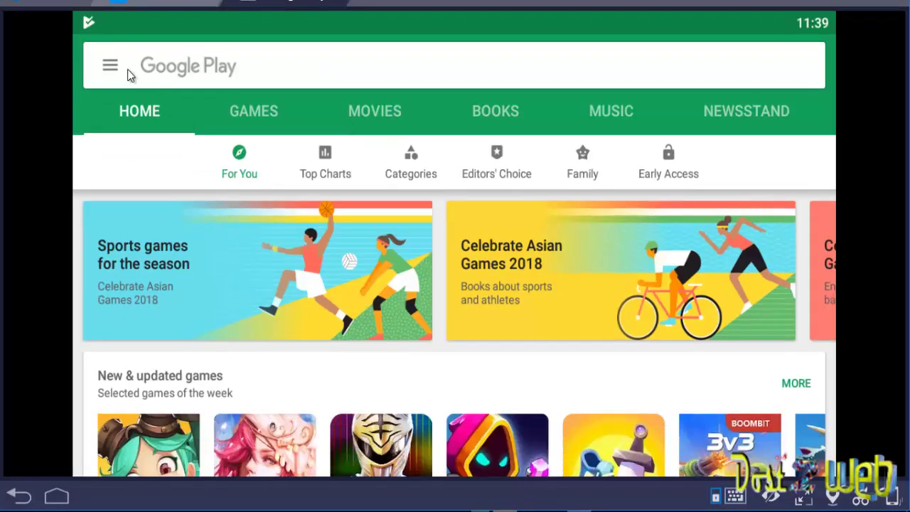
click(111, 67)
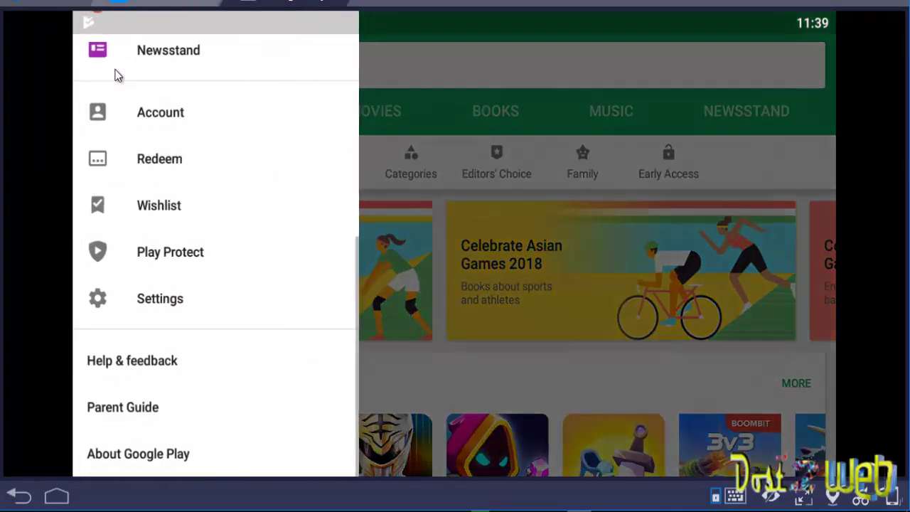
click(162, 305)
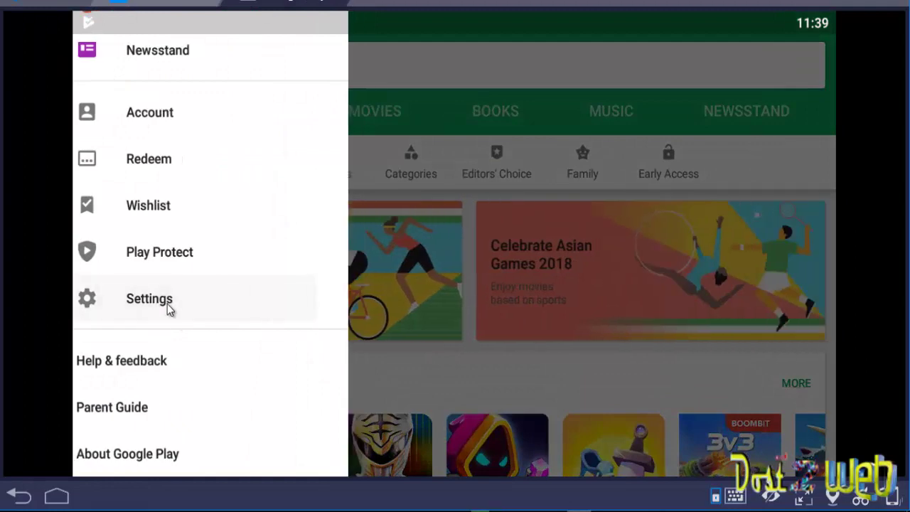
click(145, 304)
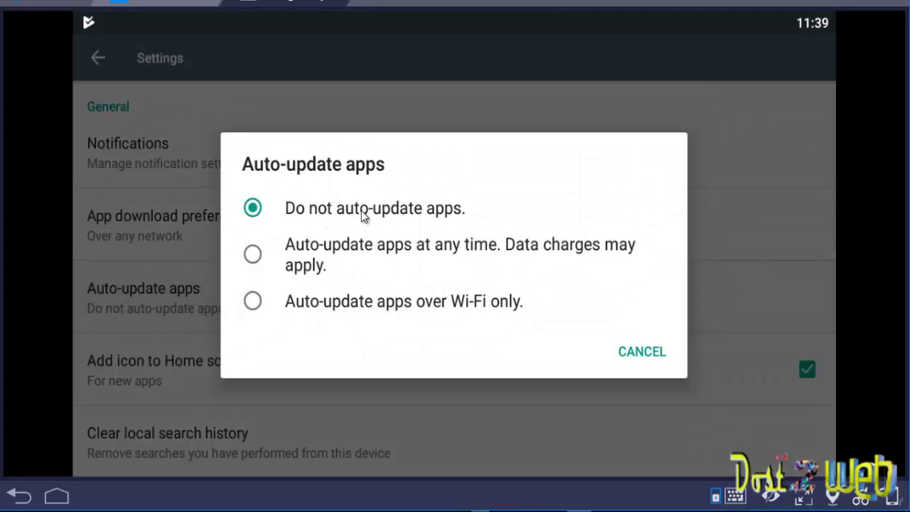
click(366, 427)
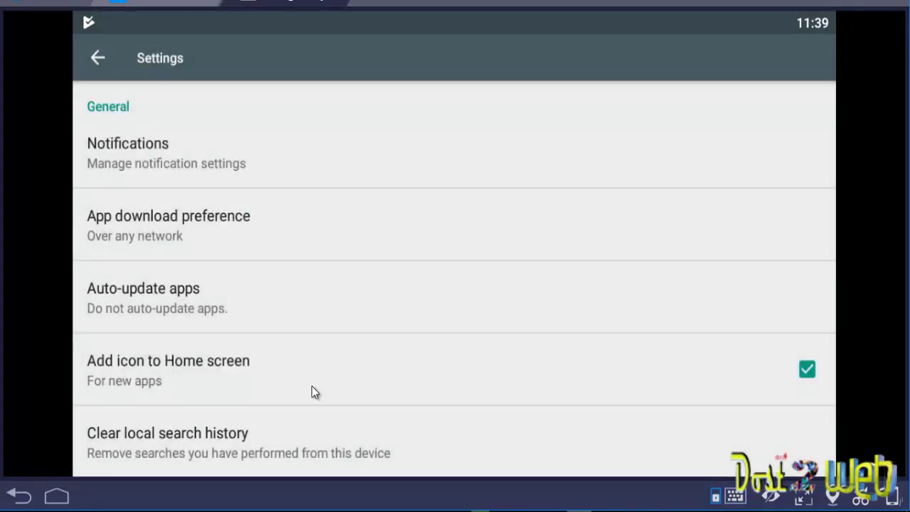
Look through the rest of the Google Play settings and return to the BlueStacks home screen.
scroll(325, 370, down, 8)
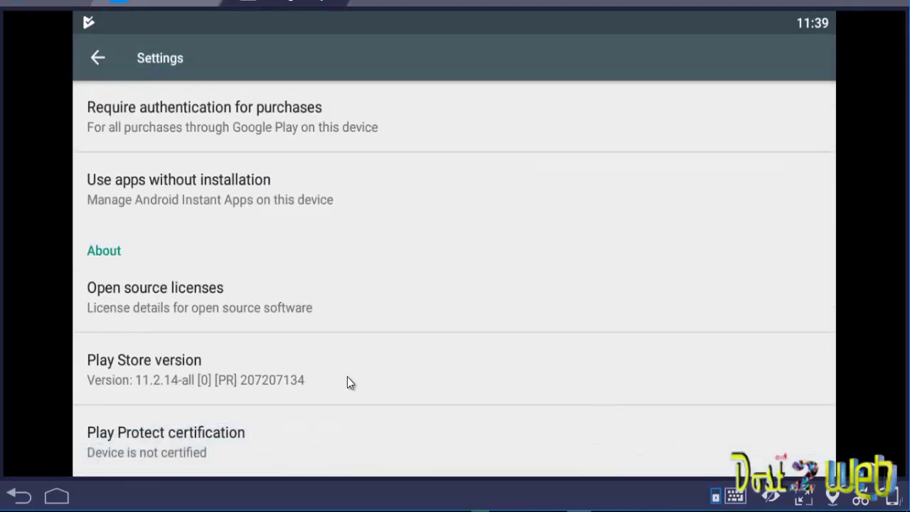
scroll(349, 388, up, 8)
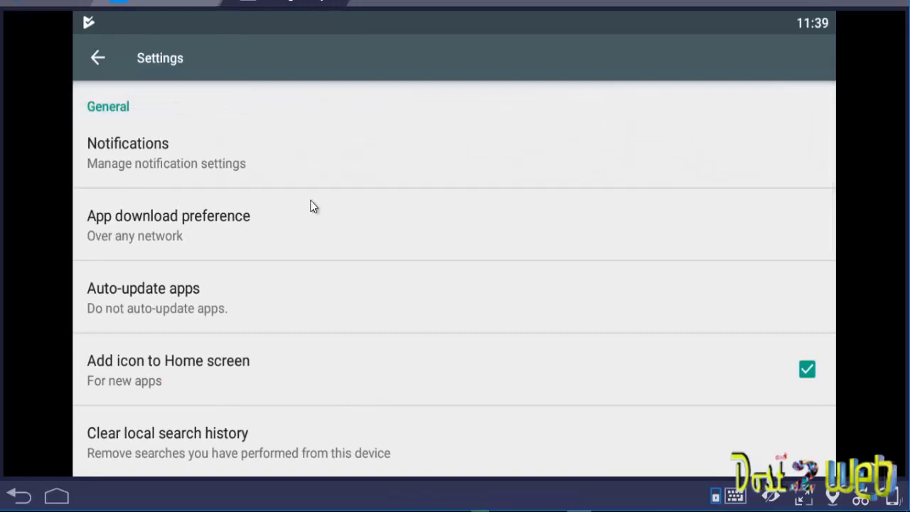
click(97, 58)
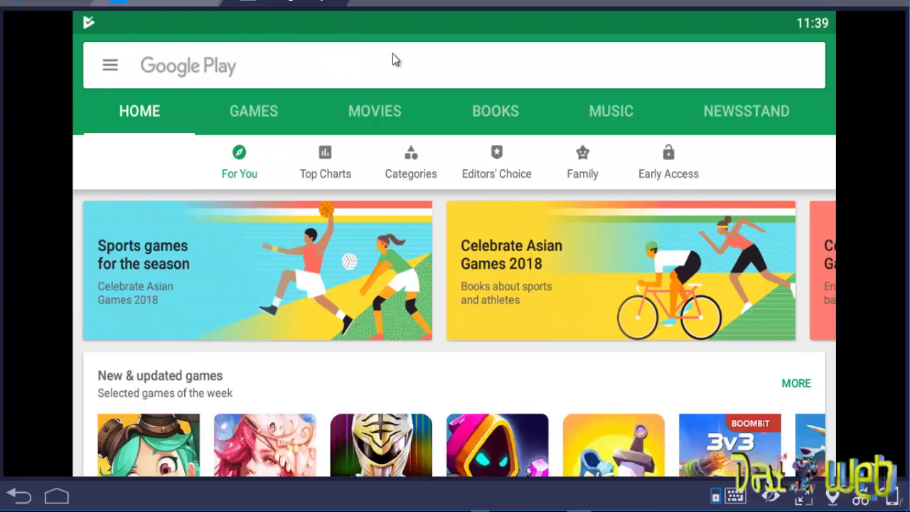
click(197, 6)
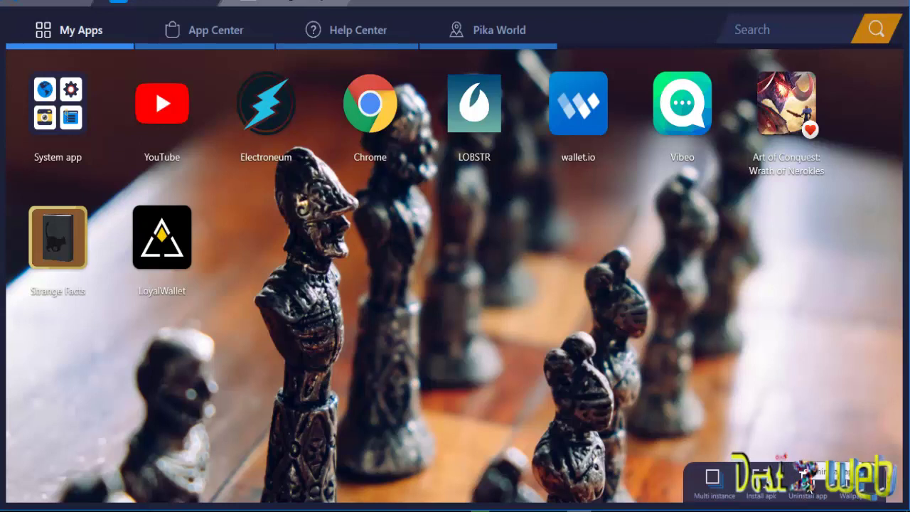
Remove the recommended Art of Conquest and Strange Facts icons from the My Apps home screen and leave uninstall mode.
click(807, 487)
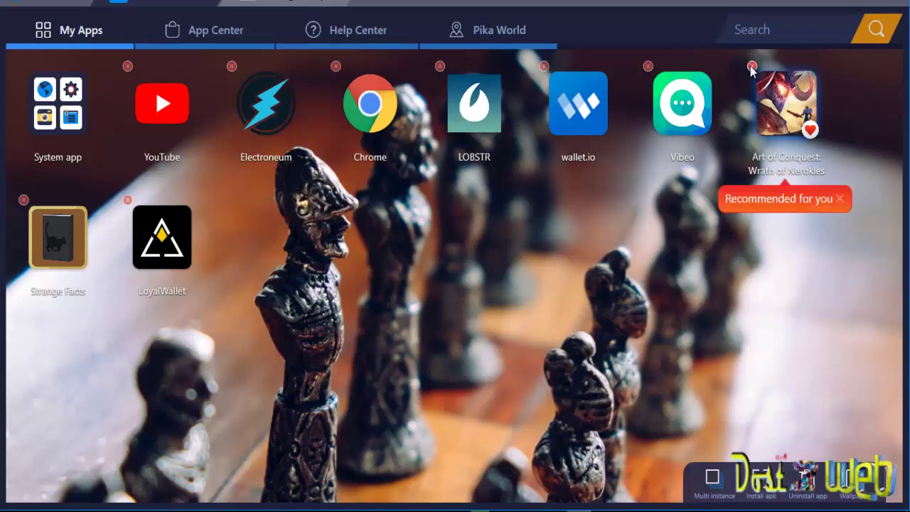
click(753, 66)
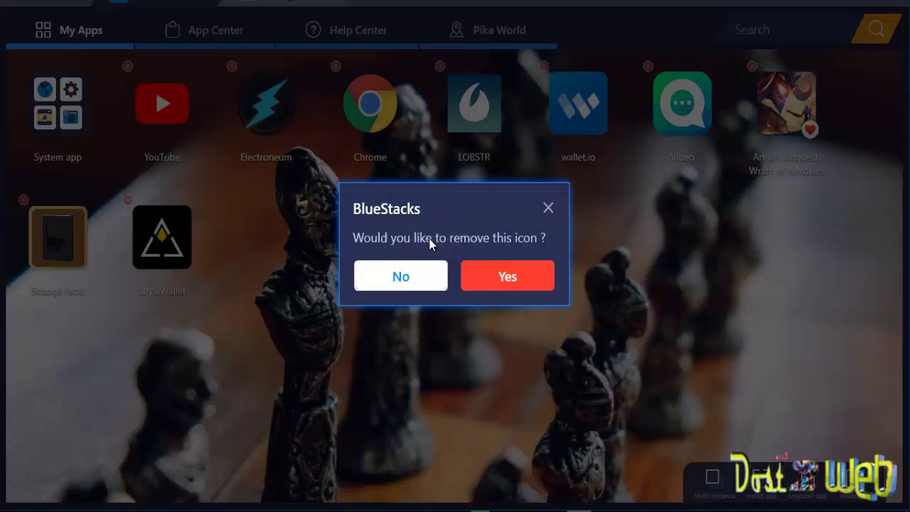
click(510, 281)
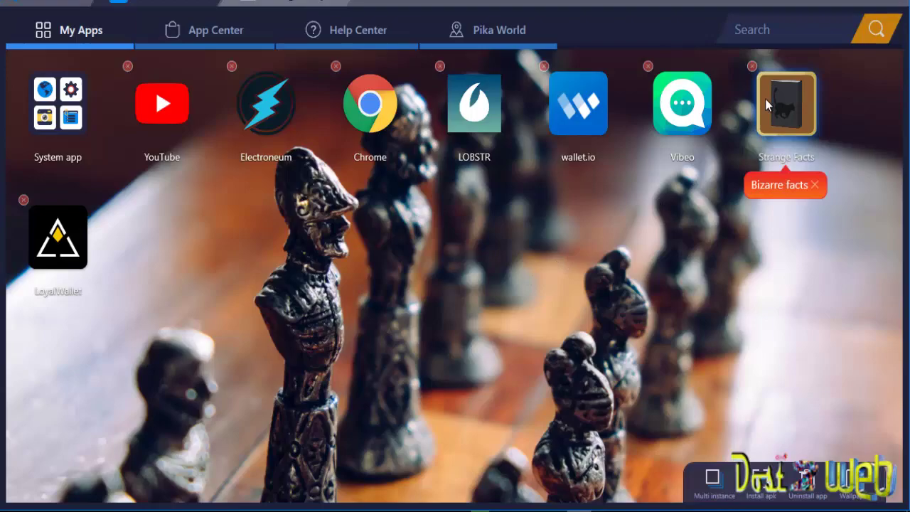
click(752, 66)
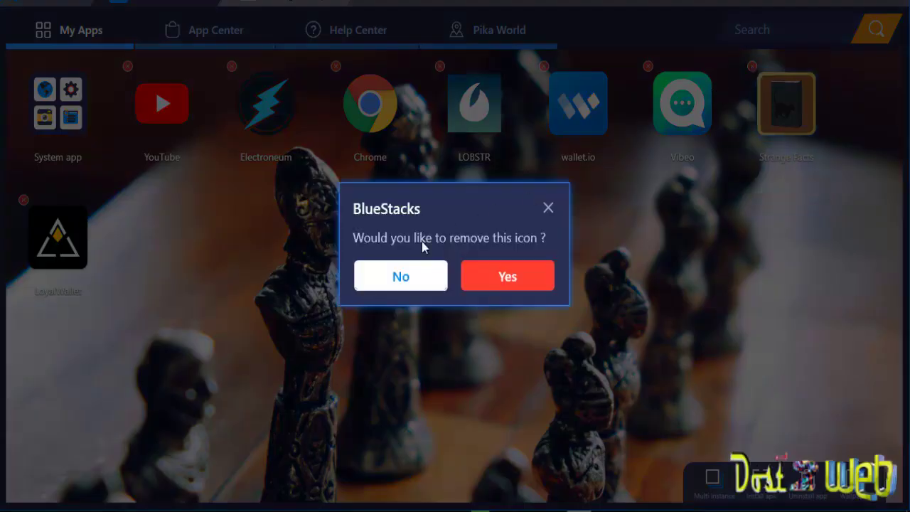
click(494, 279)
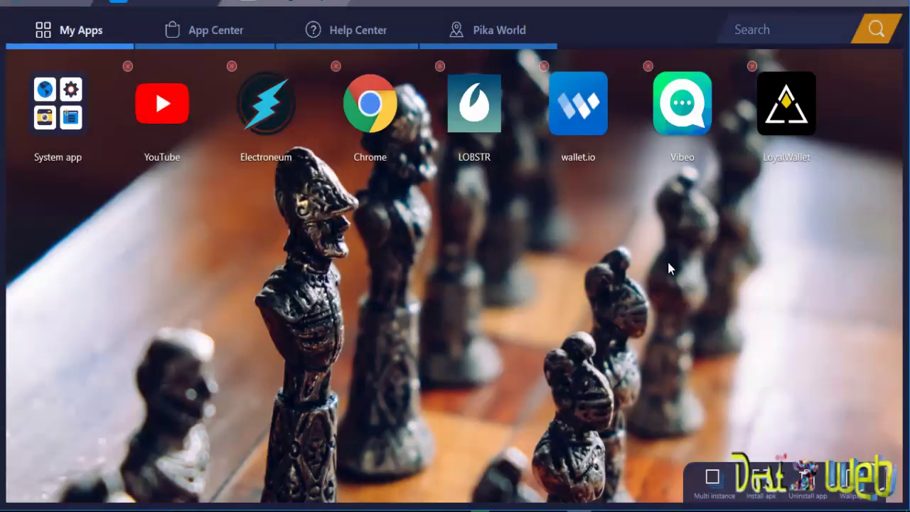
click(284, 299)
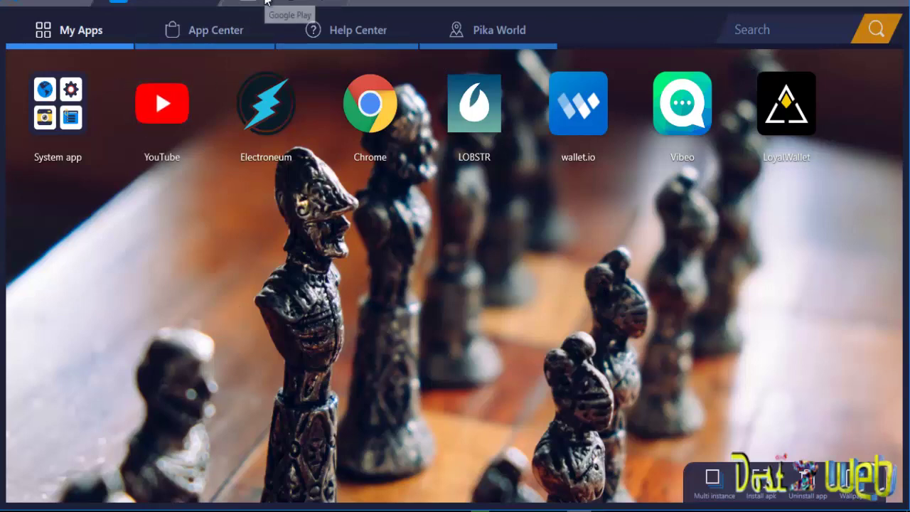
Open the Installed list of My apps & games in Google Play and look through the apps on this device.
click(278, 3)
click(108, 69)
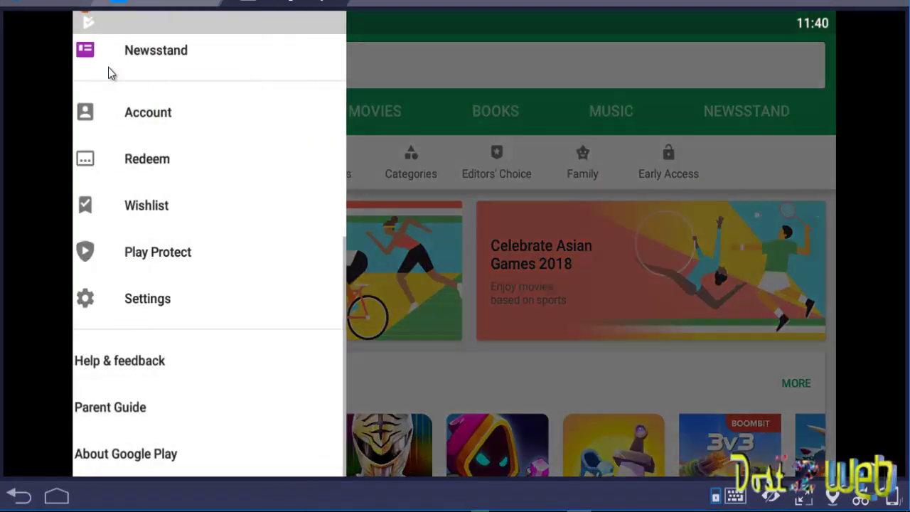
scroll(197, 244, up, 5)
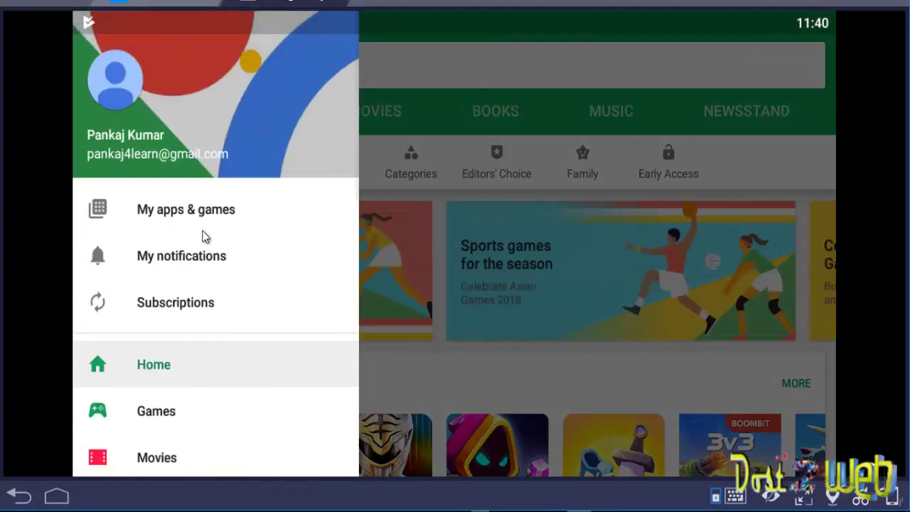
click(203, 215)
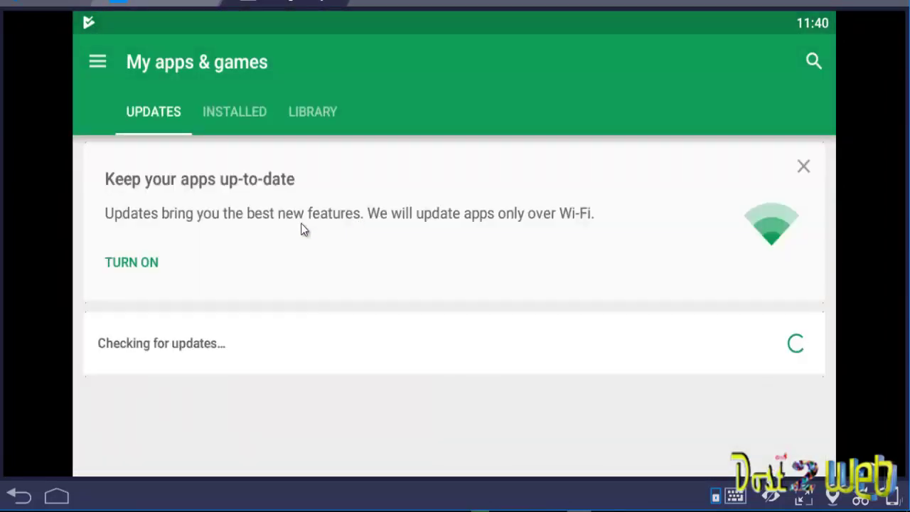
click(242, 116)
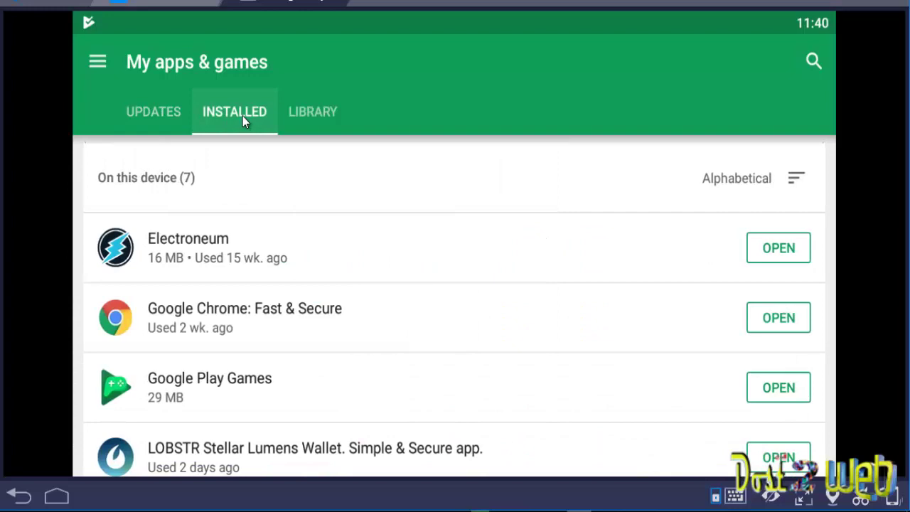
scroll(375, 261, down, 3)
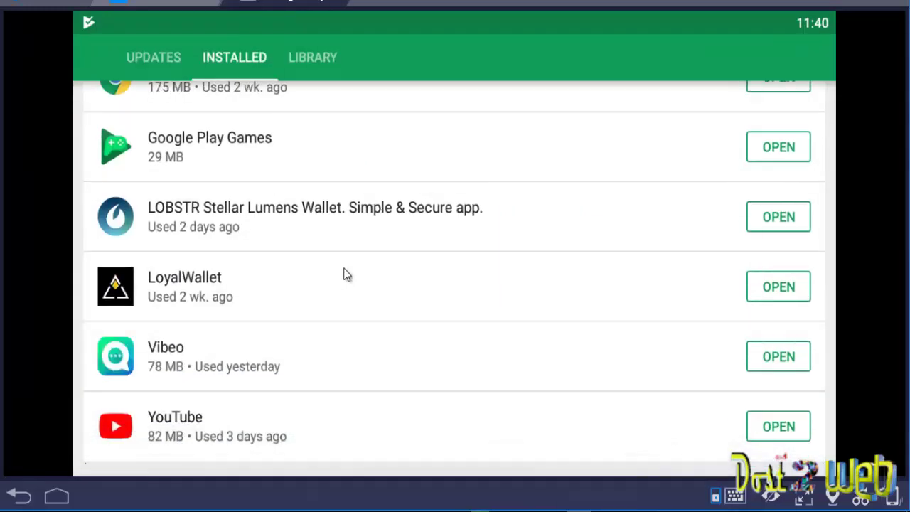
scroll(299, 348, up, 5)
scroll(315, 308, down, 3)
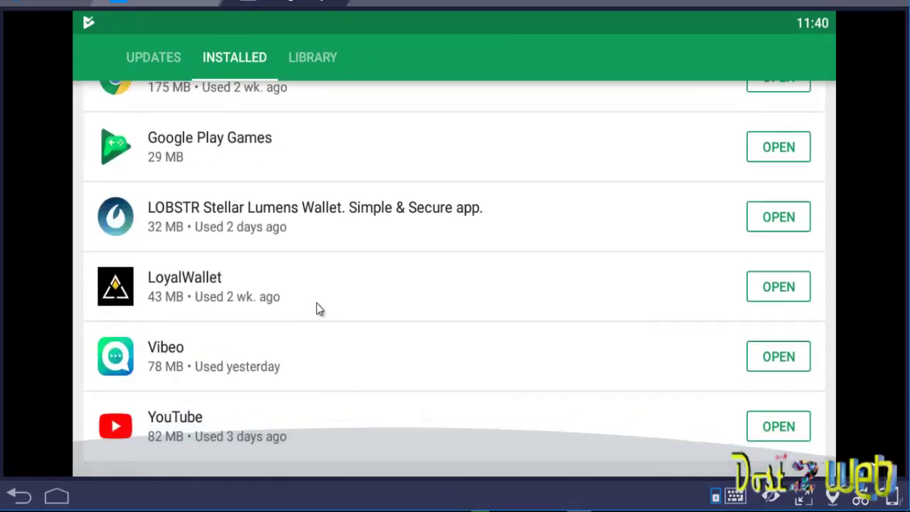
scroll(356, 315, up, 4)
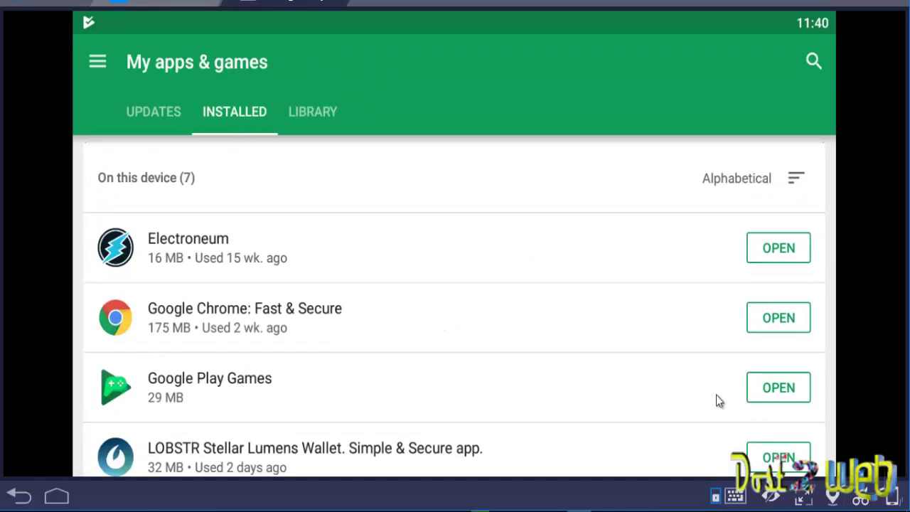
Uninstall all updates of the Google Play Games system app and return to the list of installed apps.
click(281, 402)
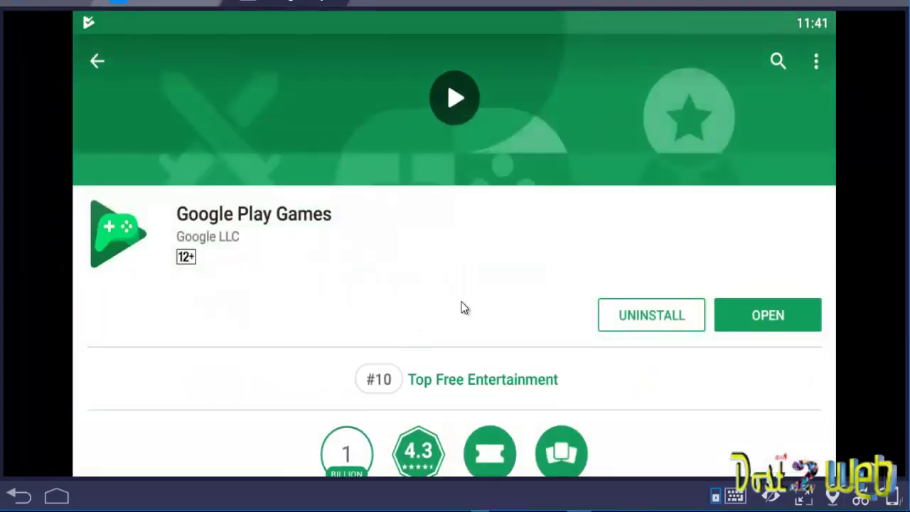
click(618, 324)
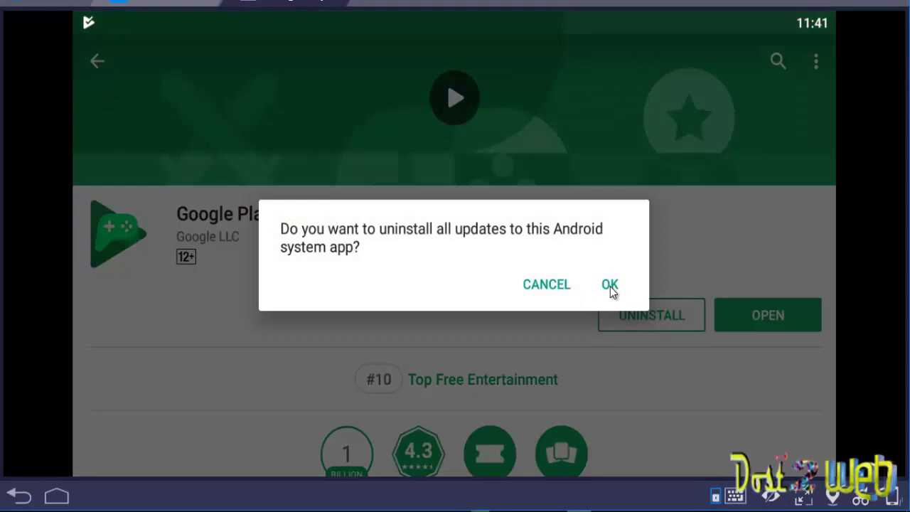
click(610, 287)
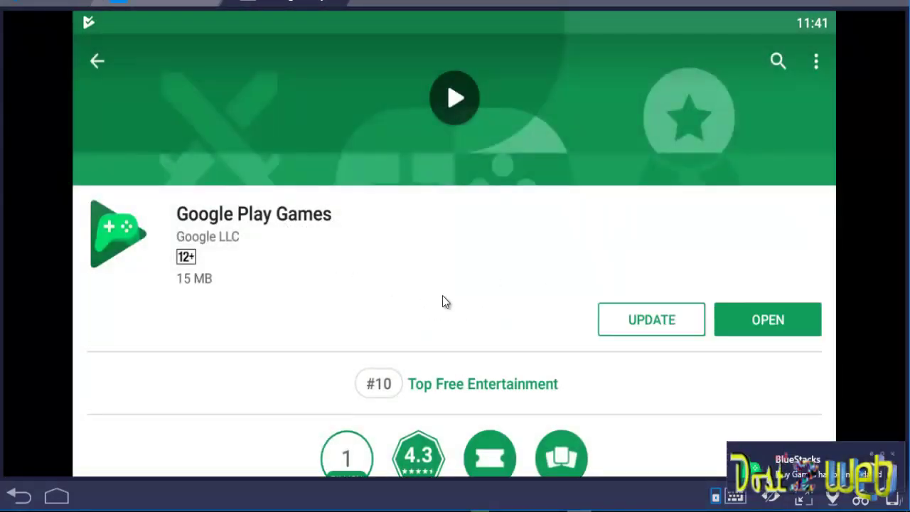
click(97, 63)
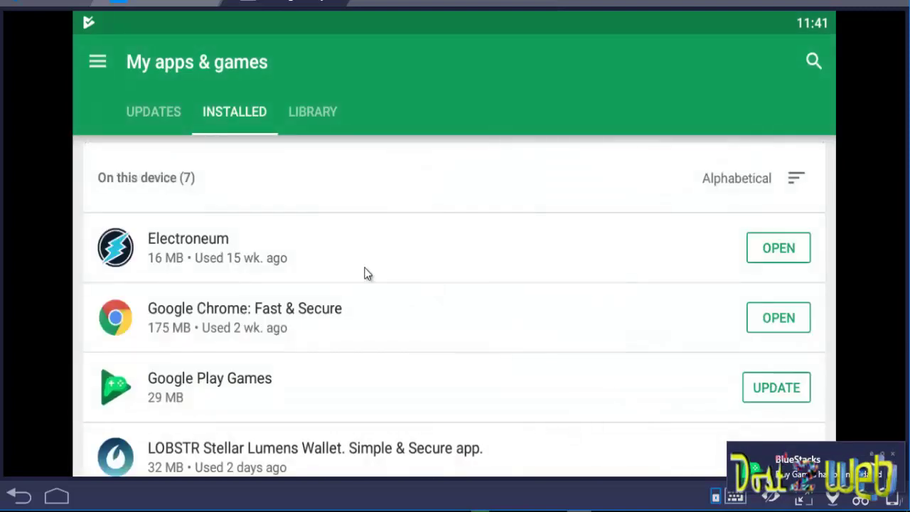